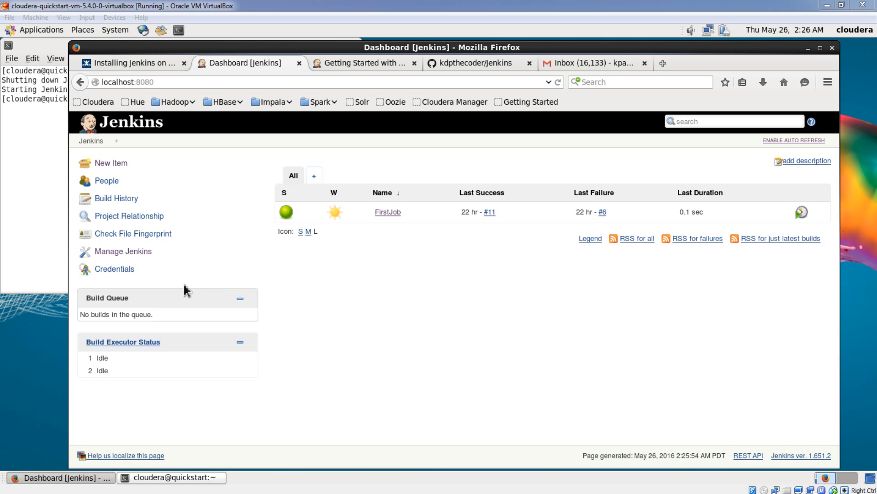
# - In Jenkins plugin management, filter the available plugins for "git plugin" and select Git plugin for installation
pyautogui.click(123, 255)
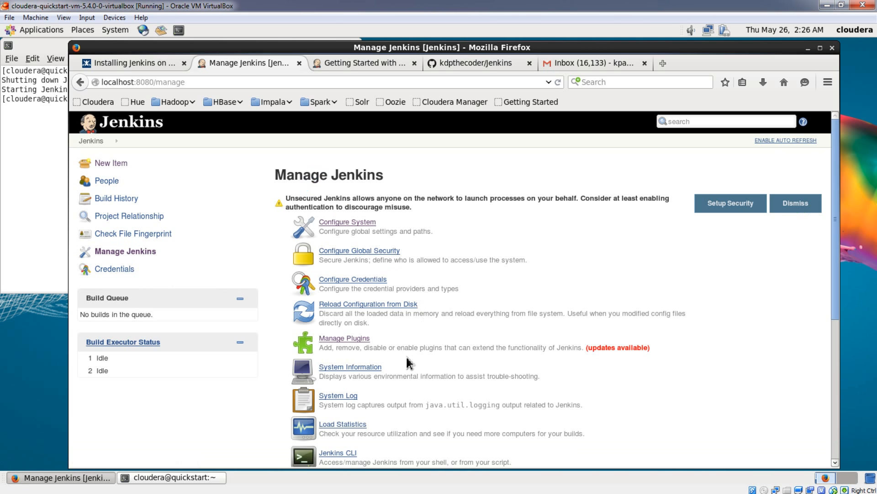
pyautogui.click(360, 341)
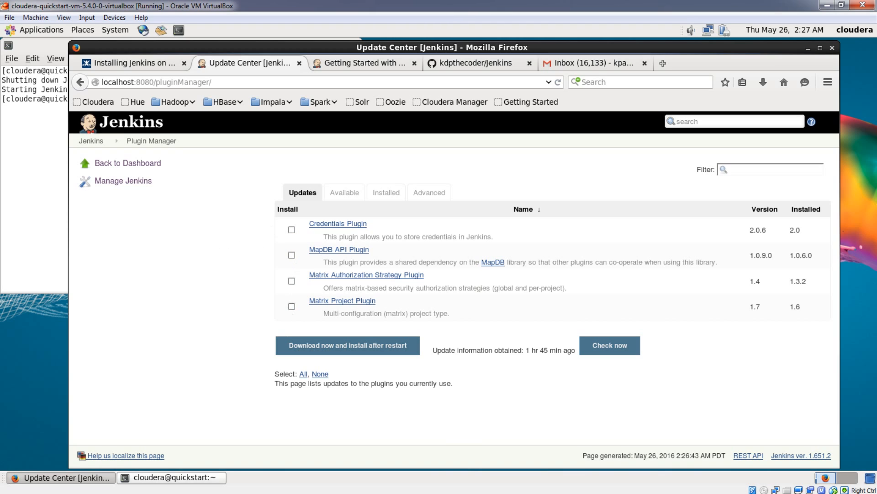
pyautogui.click(345, 193)
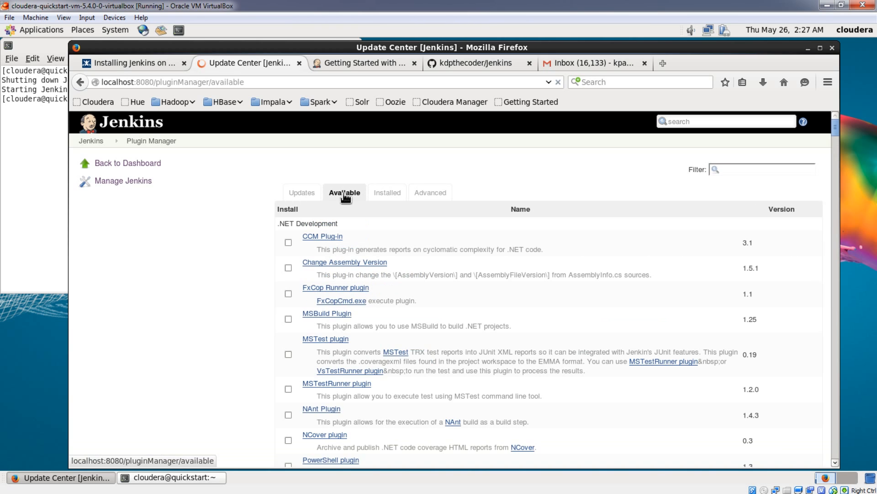
pyautogui.click(735, 169)
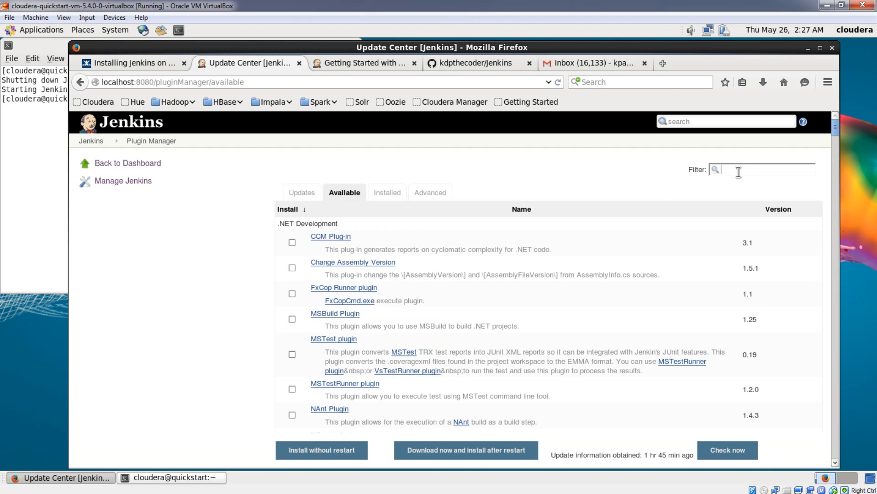
pyautogui.write('g')
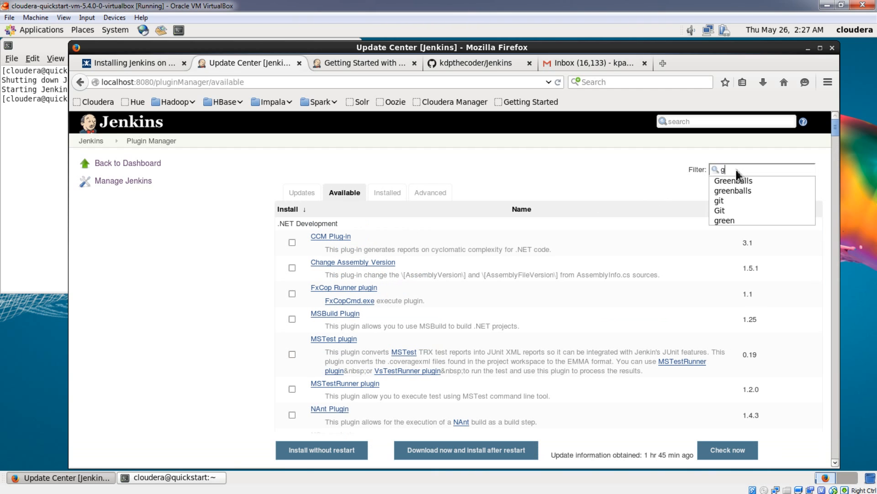
pyautogui.write('it plugin')
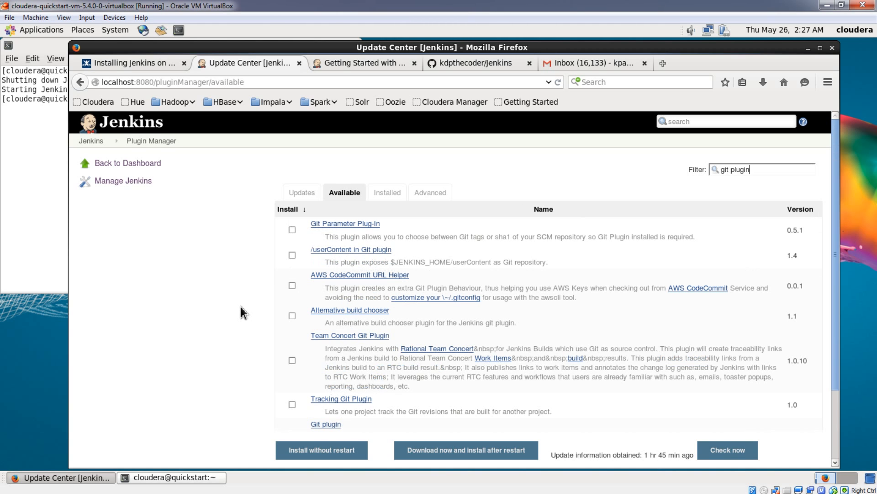
pyautogui.scroll(-3, 240, 306)
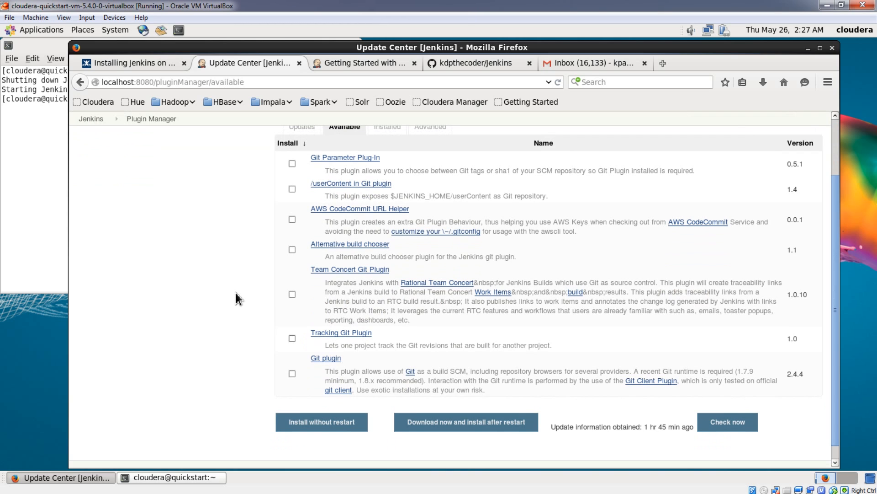
pyautogui.scroll(-1, 242, 324)
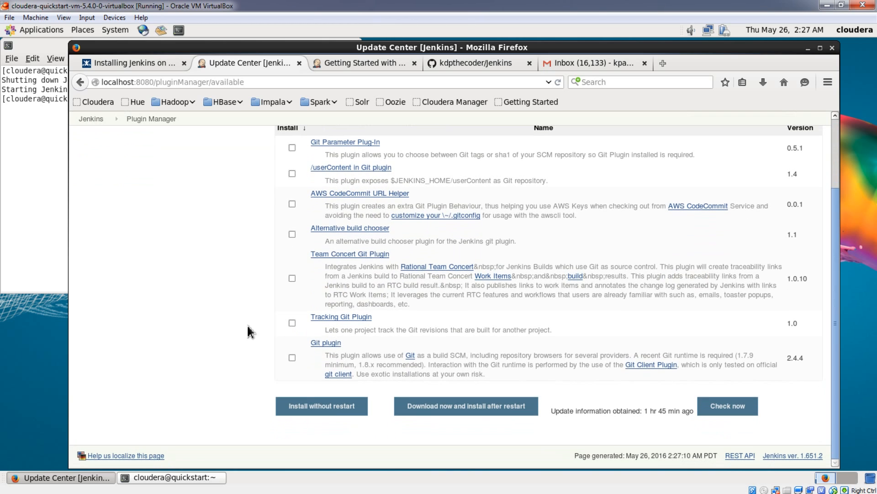
pyautogui.click(292, 357)
# - Filter the available plugins for "github plugin", select GitHub plugin, and download the selected plugins for installation after restart
pyautogui.scroll(3, 235, 319)
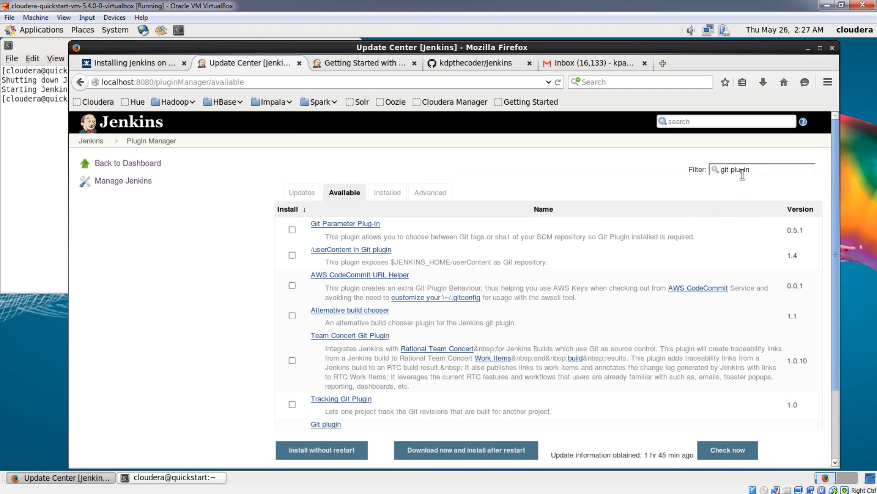
pyautogui.moveTo(765, 172); pyautogui.dragTo(700, 170)
pyautogui.write('g')
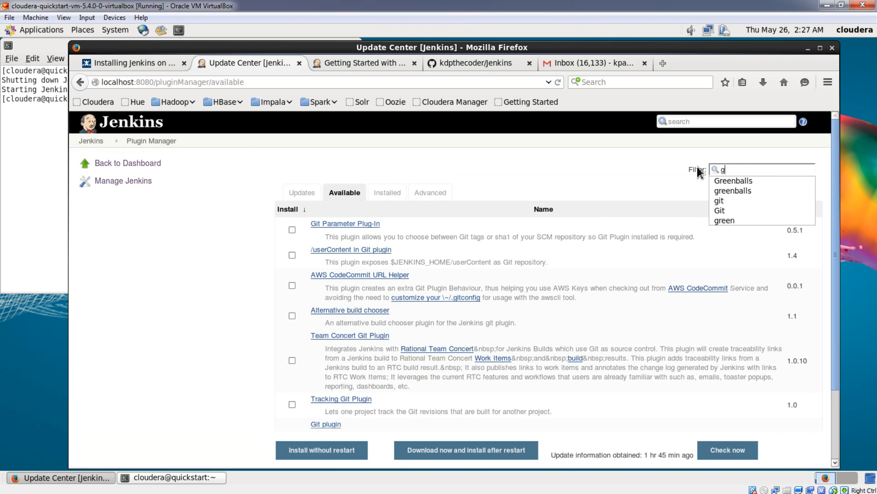
pyautogui.write('ithub plugin')
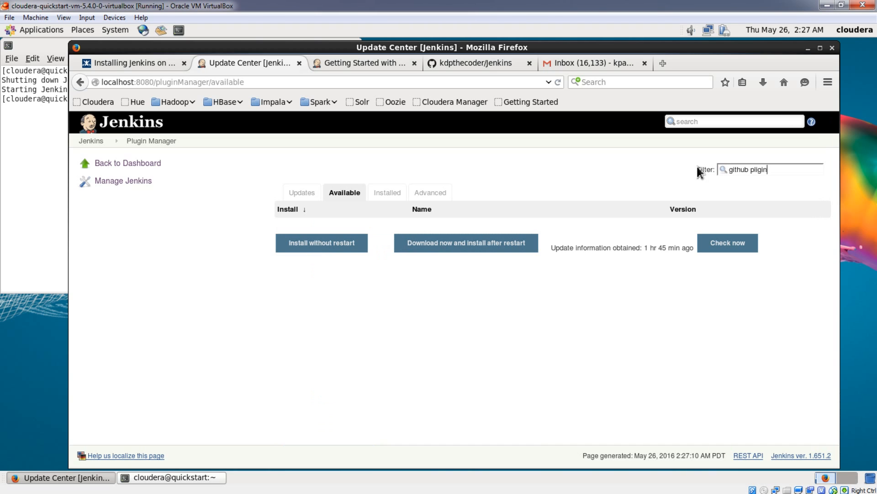
pyautogui.press('BackSpace')
pyautogui.press('BackSpace')
pyautogui.press('BackSpace')
pyautogui.press('BackSpace')
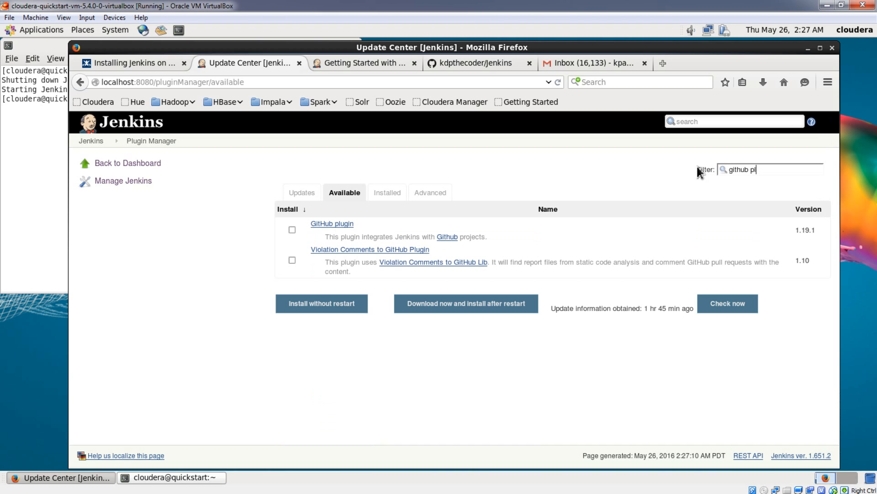
pyautogui.write('ugin')
pyautogui.click(444, 310)
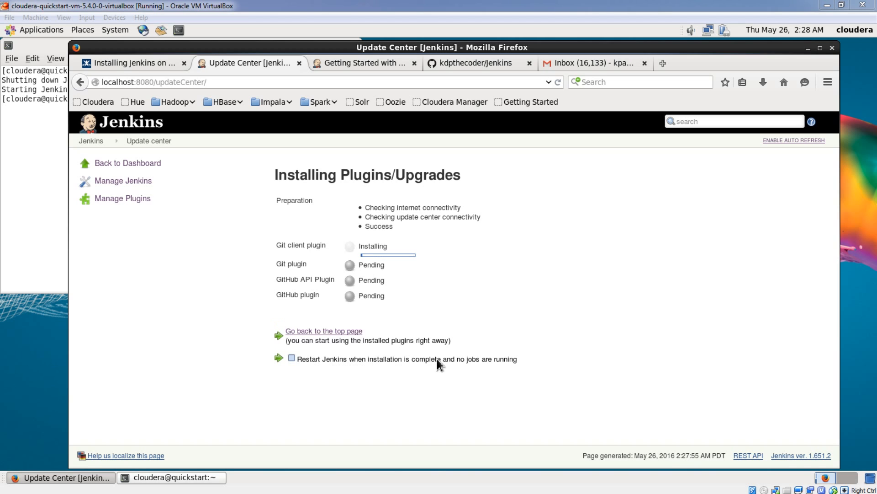
# - Enable restarting Jenkins when the plugin installation is complete and no jobs are running
pyautogui.click(293, 360)
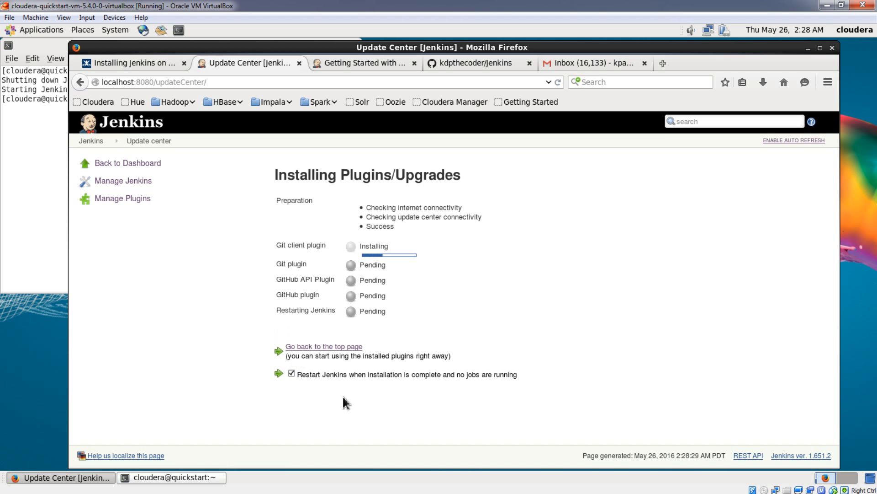
pyautogui.moveTo(255, 246); pyautogui.dragTo(413, 296)
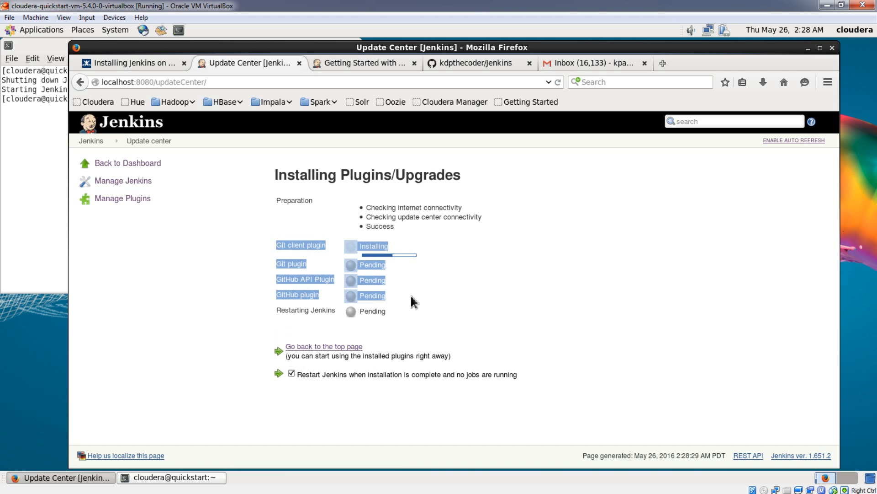
pyautogui.click(255, 277)
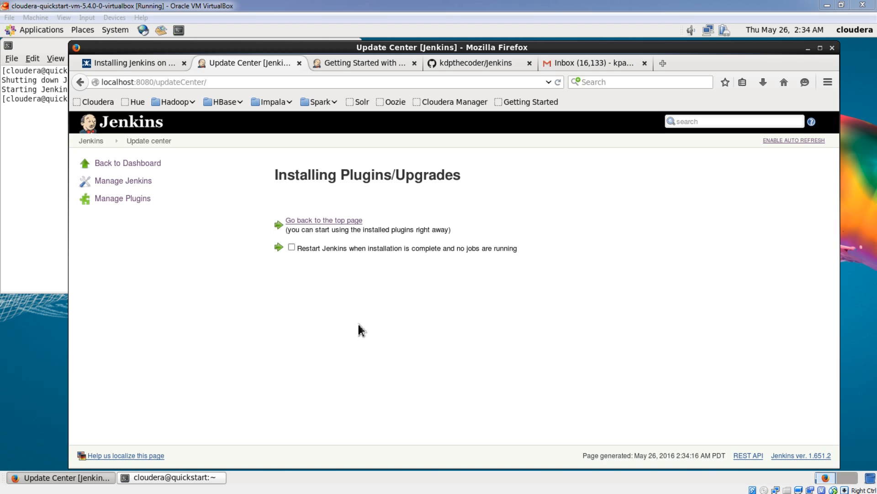
# - From the dashboard, create a new Maven project item named FirstMavenJob
pyautogui.click(129, 163)
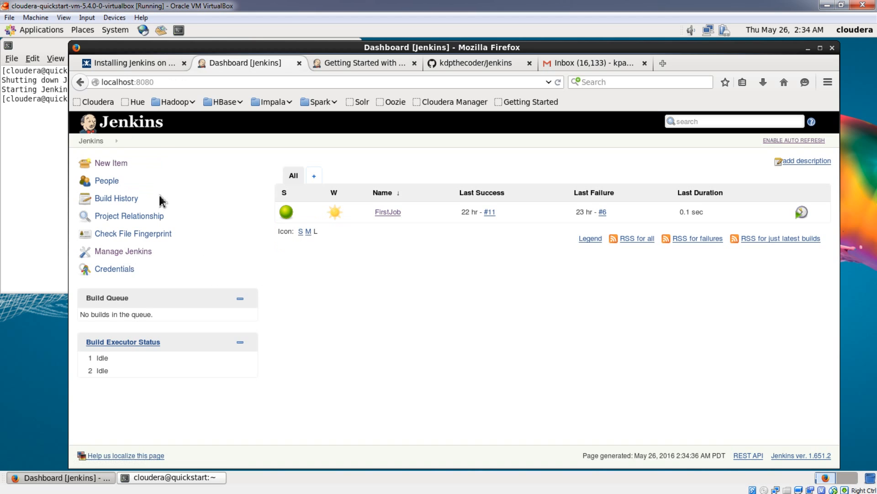
pyautogui.click(112, 165)
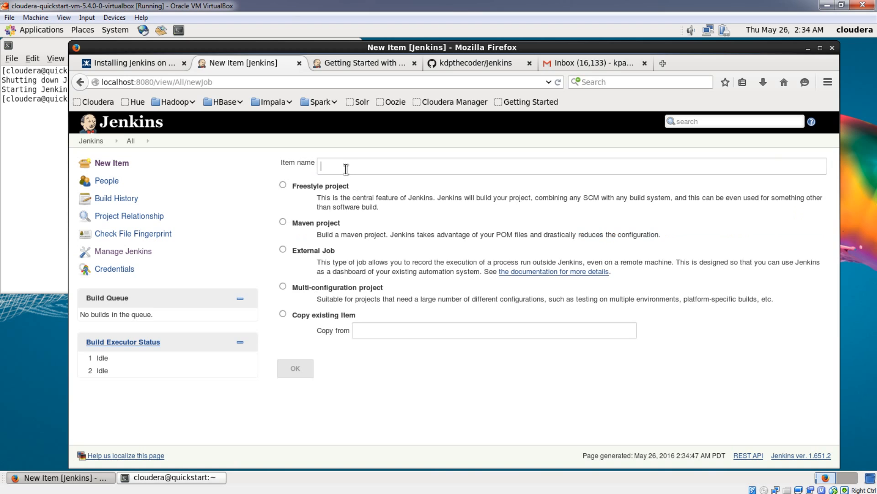
pyautogui.click(346, 169)
pyautogui.click(348, 178)
pyautogui.click(283, 222)
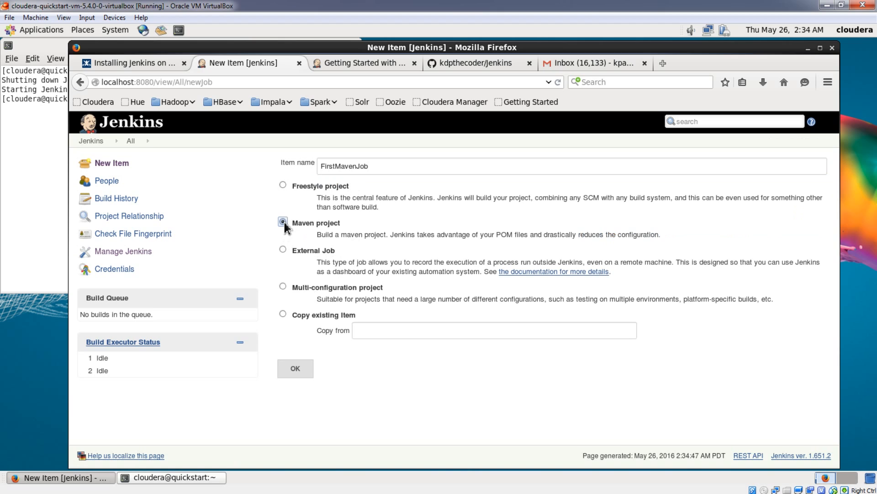
pyautogui.click(299, 377)
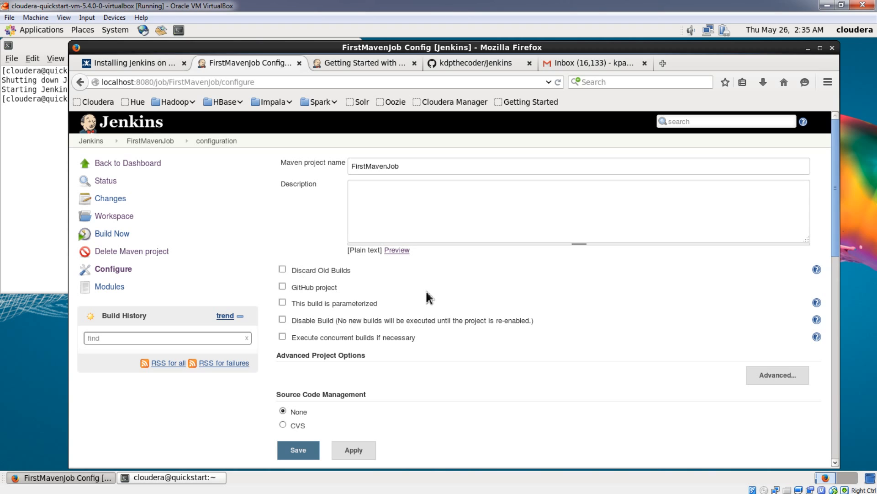
pyautogui.click(283, 286)
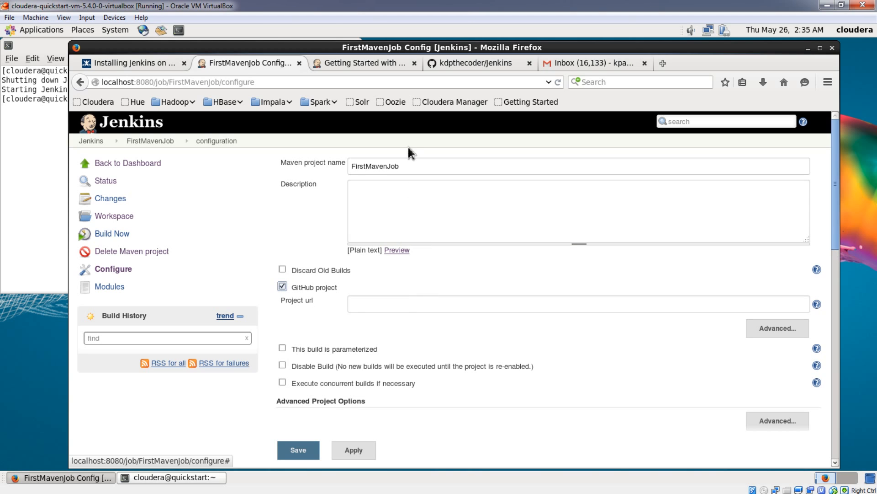
pyautogui.click(463, 64)
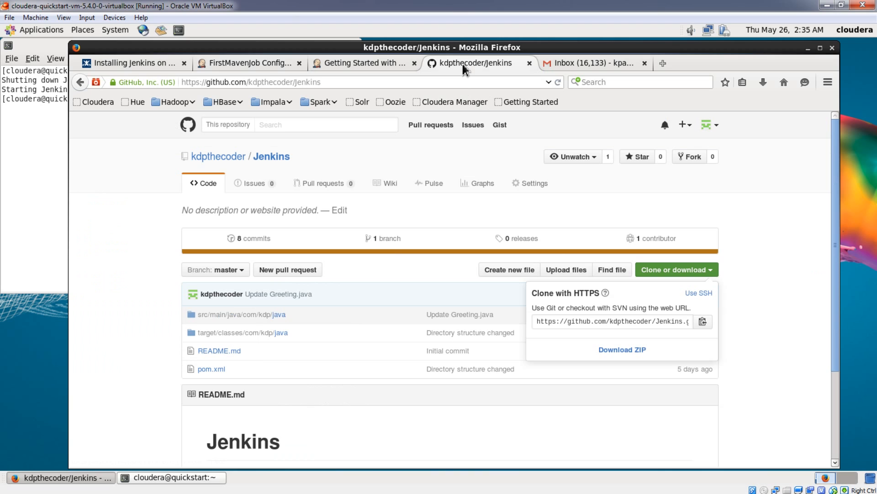
pyautogui.click(704, 323)
pyautogui.click(243, 63)
pyautogui.click(380, 310)
pyautogui.hotkey('ctrl', 'v')
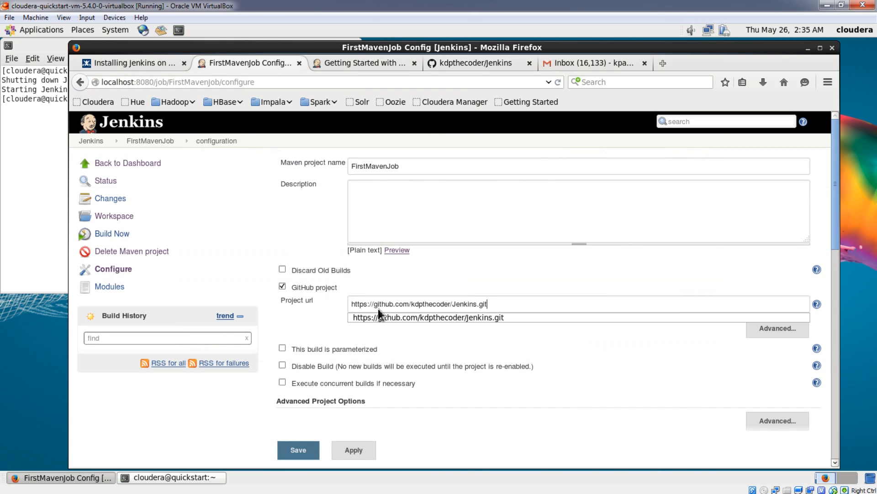
pyautogui.press('Tab')
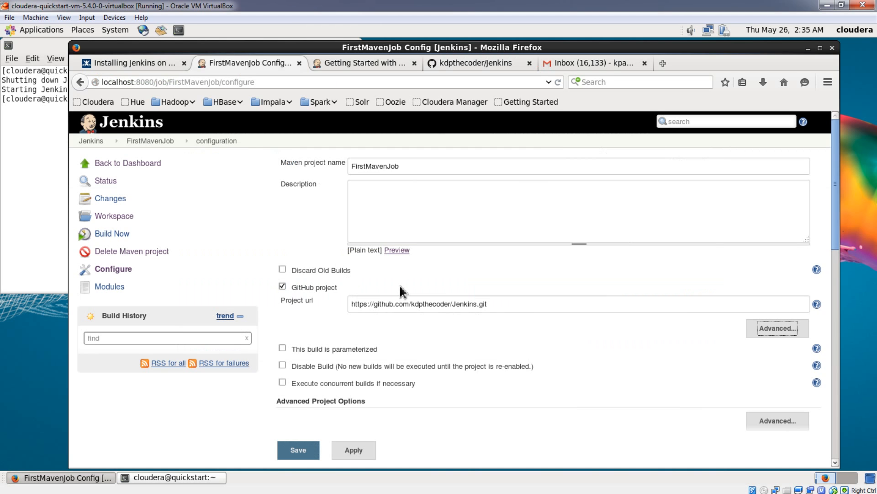
pyautogui.scroll(-8, 400, 288)
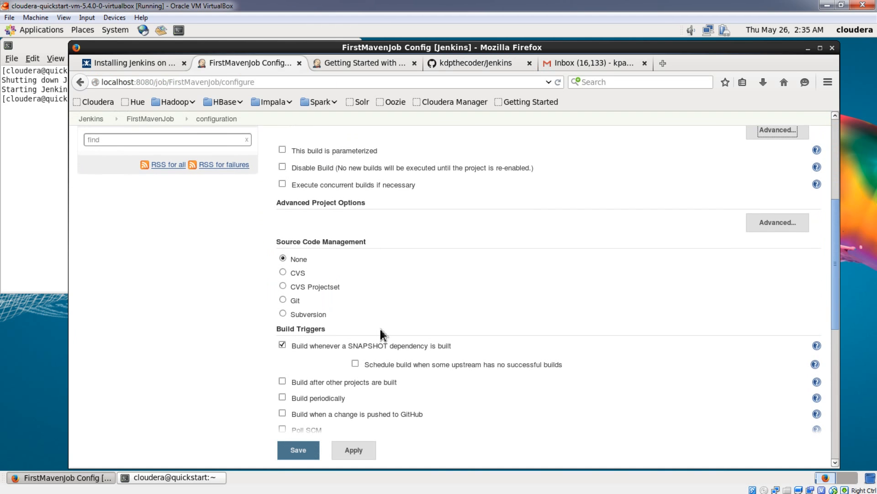
pyautogui.click(283, 300)
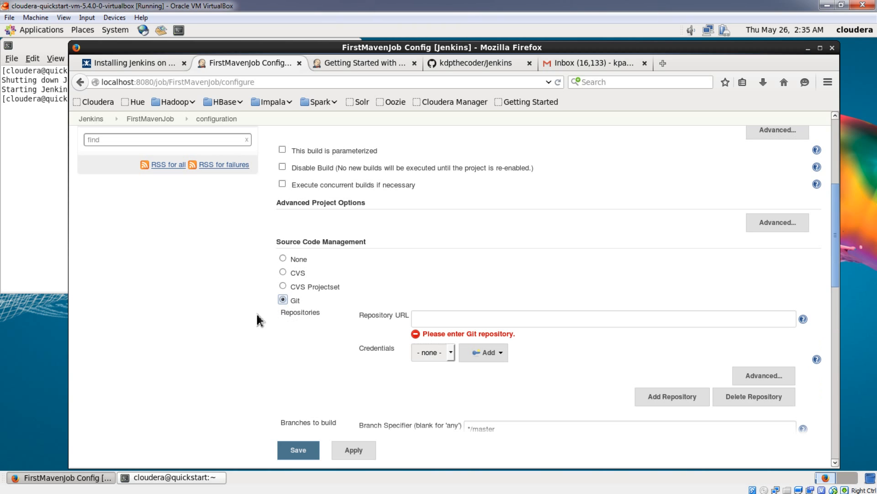
pyautogui.click(443, 321)
pyautogui.hotkey('ctrl', 'v')
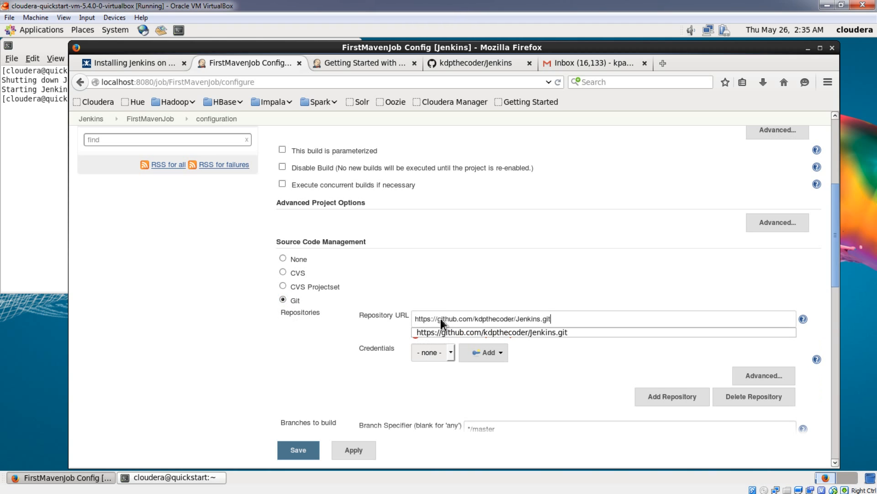
pyautogui.press('Tab')
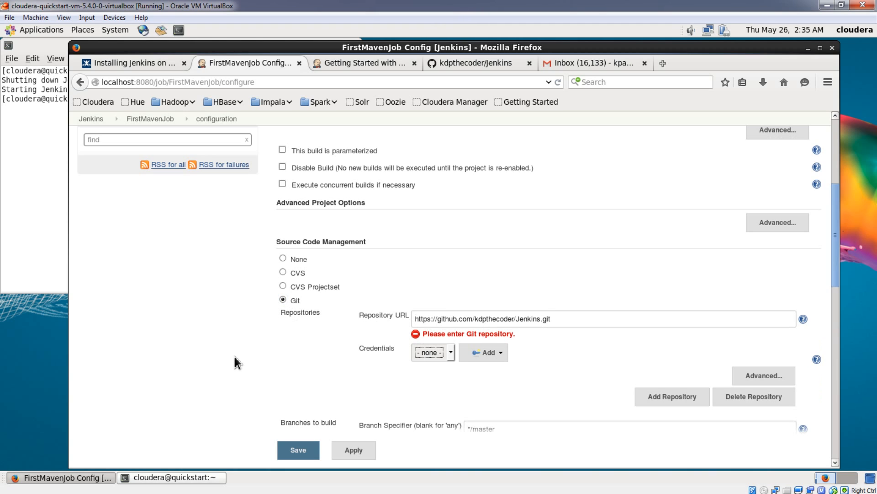
# - Set the Maven build's goals and options to "clean package" and save the job configuration
pyautogui.scroll(-4, 240, 355)
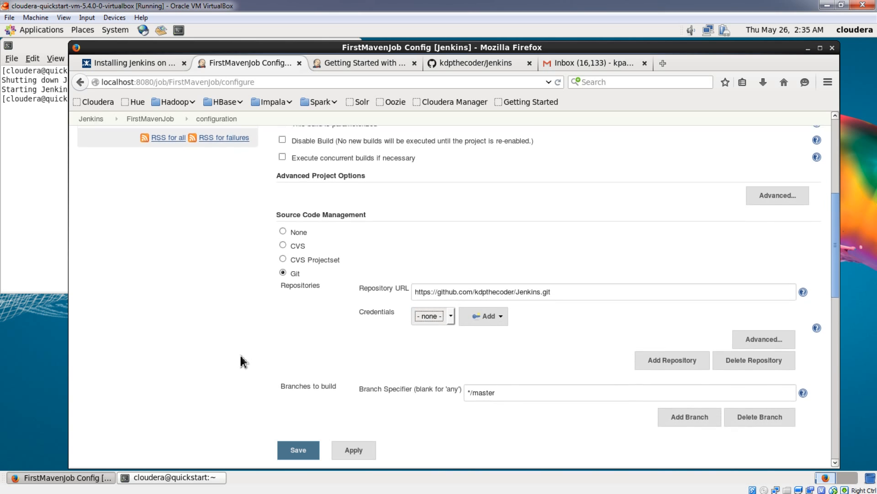
pyautogui.scroll(-8, 241, 361)
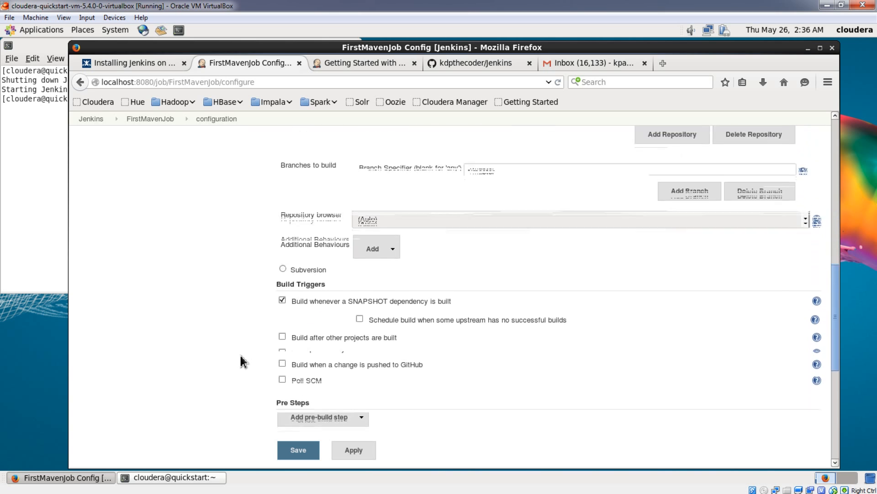
pyautogui.scroll(-8, 242, 361)
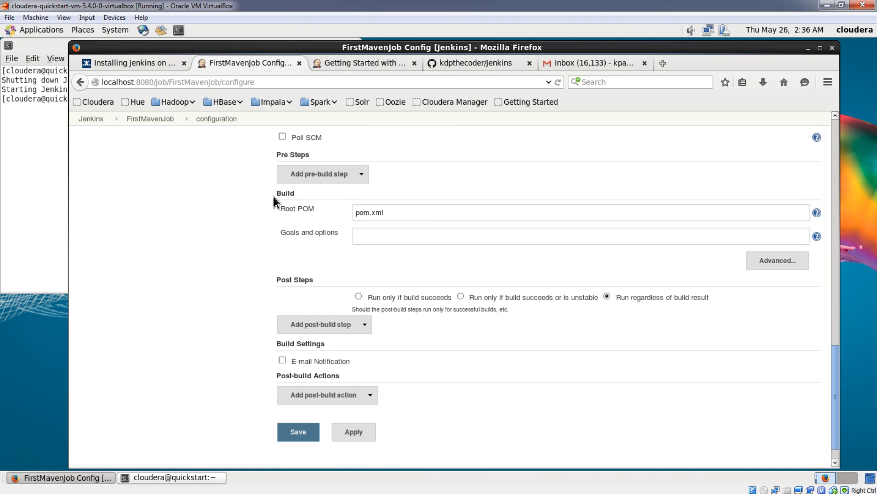
pyautogui.click(381, 240)
pyautogui.write('clean package')
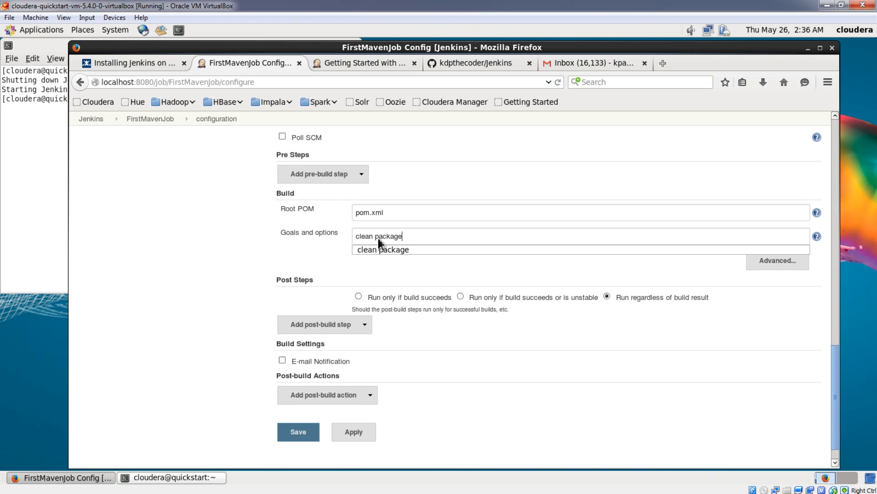
pyautogui.press('Tab')
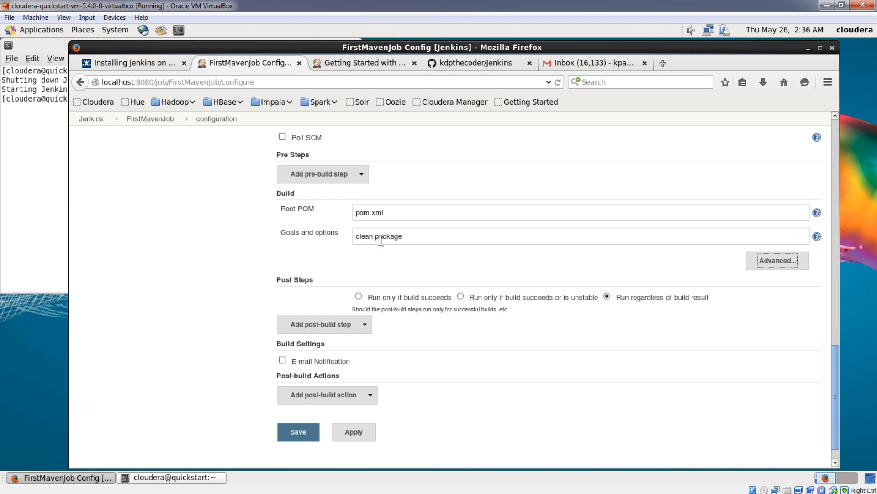
pyautogui.click(247, 239)
pyautogui.scroll(-1, 241, 258)
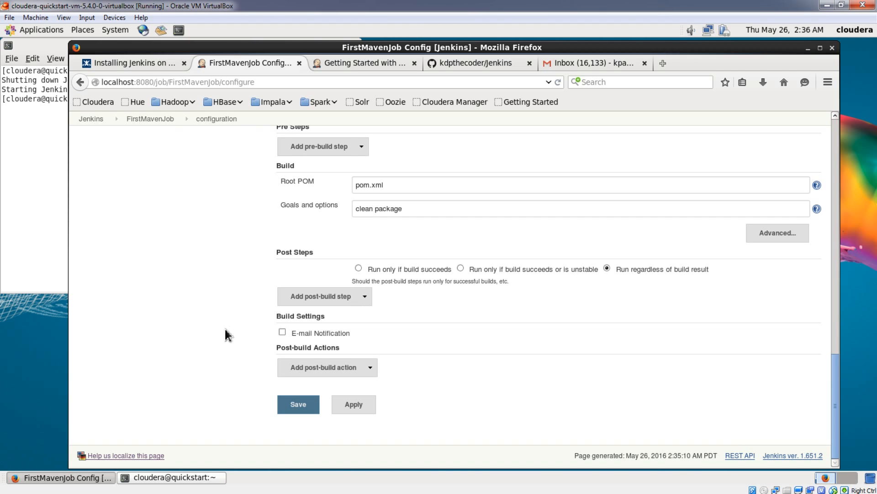
pyautogui.click(298, 407)
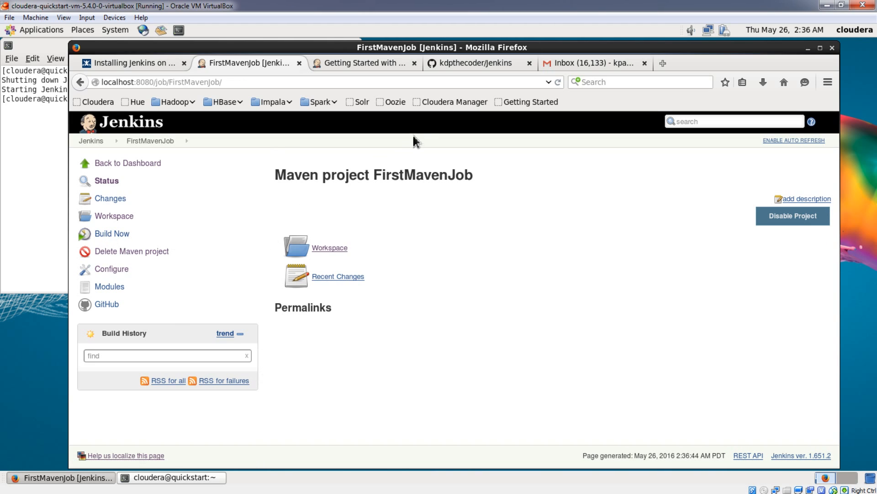
# - Review HelloWorld.java in the GitHub repository's src/main/java/com/kdp/java folder, focusing on the Greeting object and the greet call
pyautogui.click(468, 63)
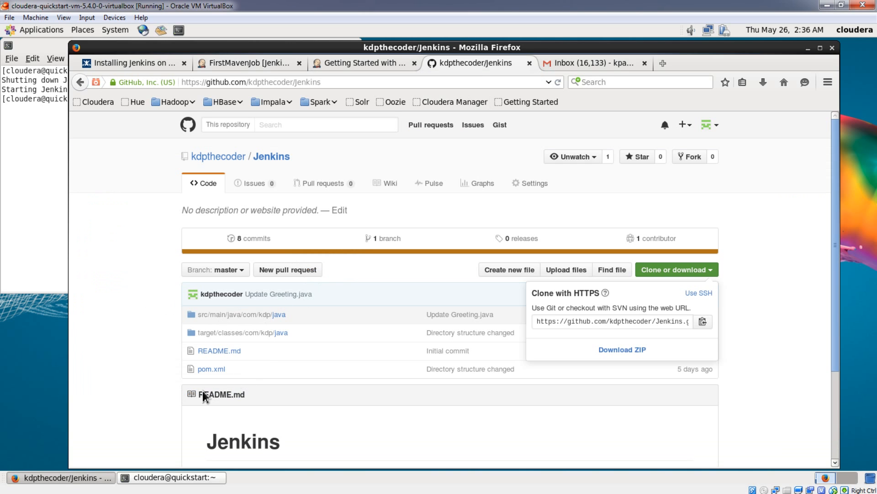
pyautogui.scroll(-3, 113, 377)
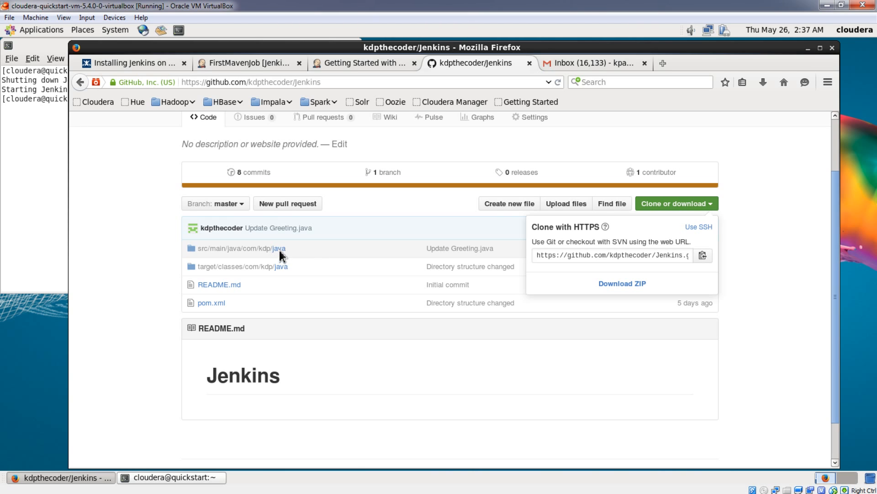
pyautogui.click(281, 251)
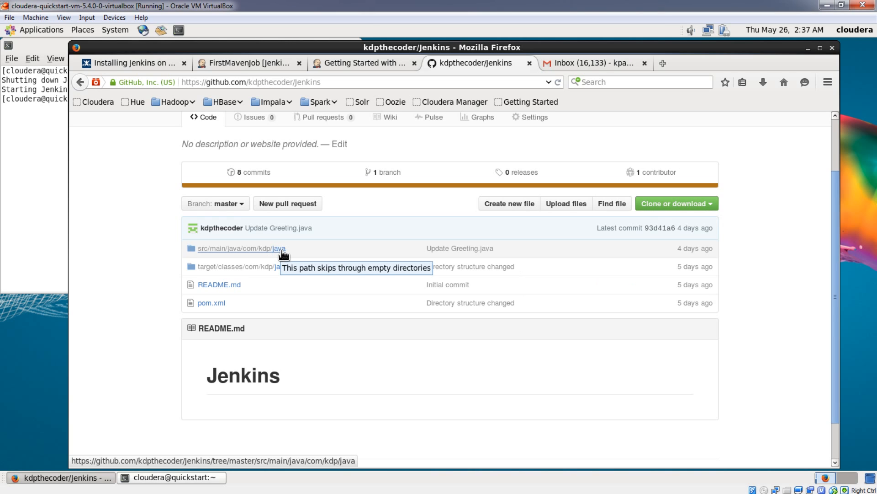
pyautogui.click(283, 251)
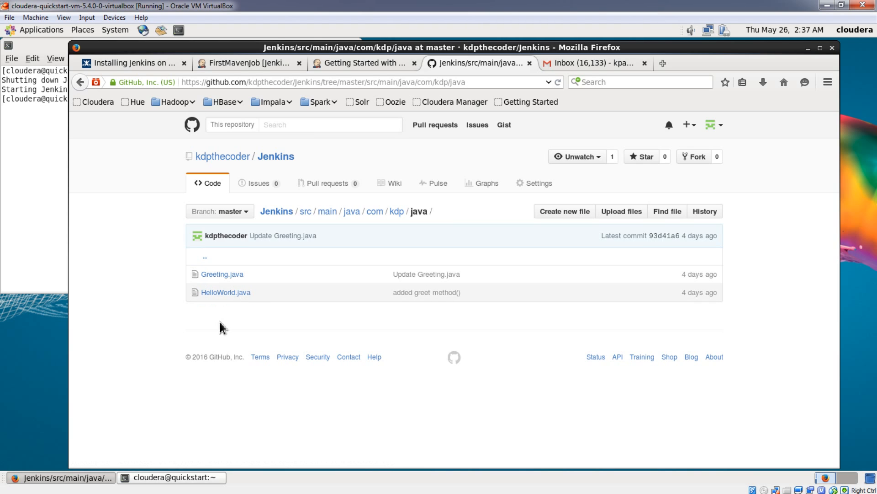
pyautogui.click(220, 293)
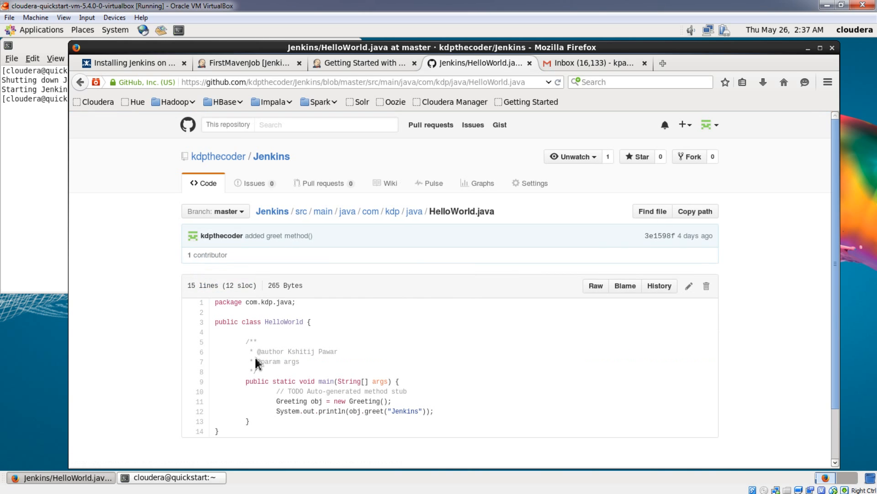
pyautogui.moveTo(280, 402); pyautogui.dragTo(387, 412)
pyautogui.click(403, 406)
pyautogui.click(405, 414)
pyautogui.moveTo(389, 413); pyautogui.dragTo(440, 414)
pyautogui.click(443, 410)
# - Examine the greet method and its return string in Greeting.java on GitHub, and return to the java folder
pyautogui.click(414, 212)
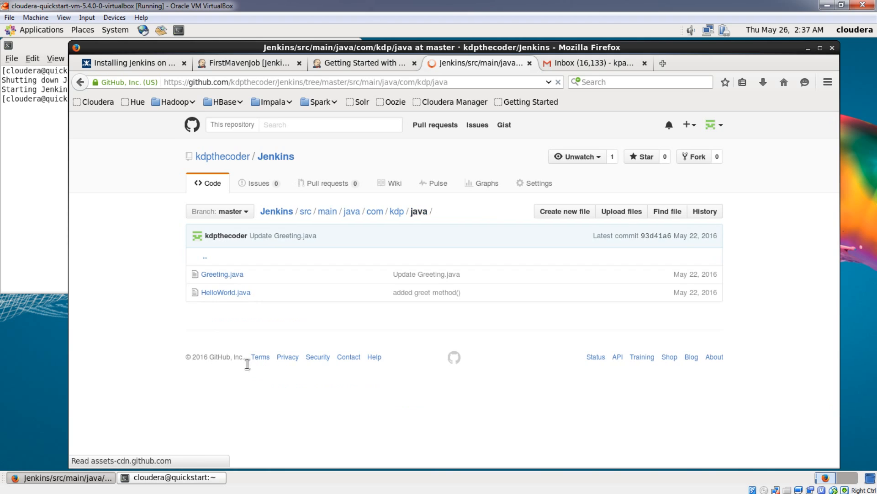
pyautogui.click(223, 274)
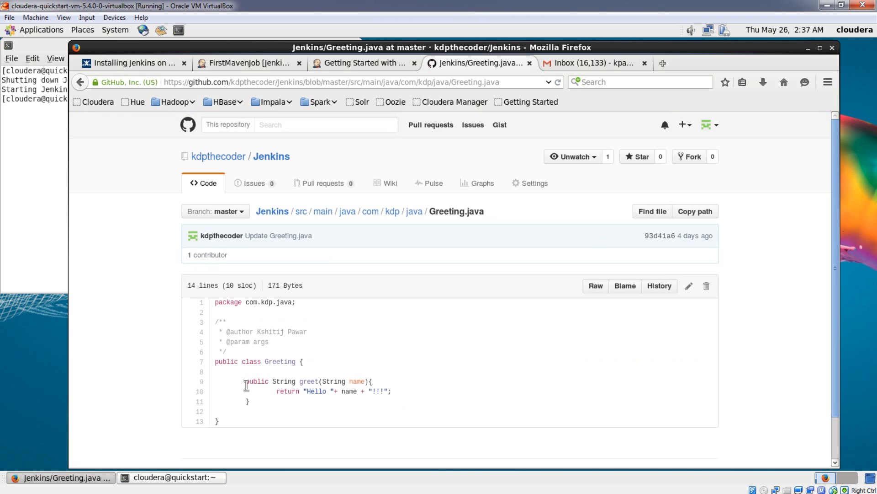
pyautogui.moveTo(246, 382); pyautogui.dragTo(255, 405)
pyautogui.click(292, 406)
pyautogui.moveTo(304, 392); pyautogui.dragTo(397, 394)
pyautogui.click(401, 395)
pyautogui.click(416, 214)
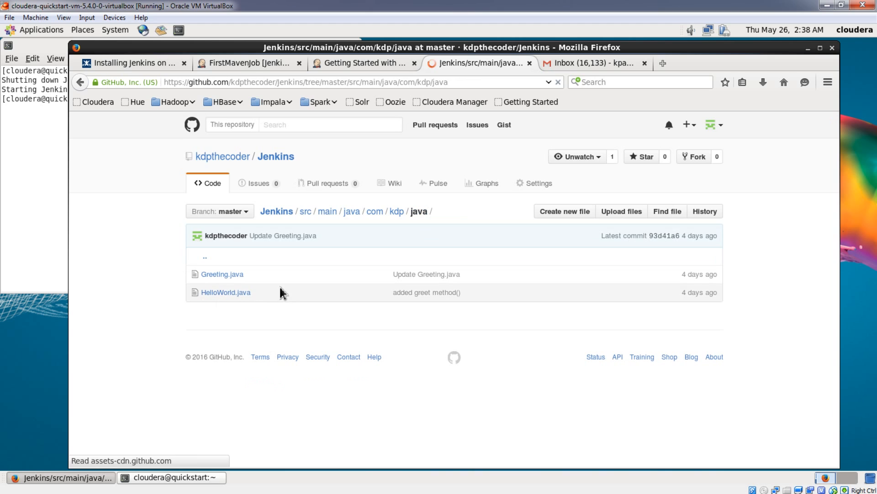
# - Switch back to Jenkins, start a build of FirstMavenJob and open that build's console output
pyautogui.click(235, 64)
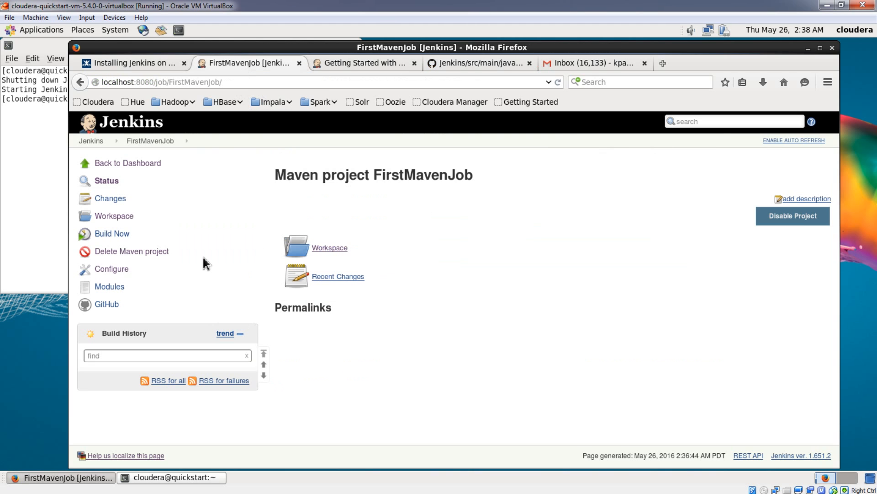
pyautogui.click(120, 234)
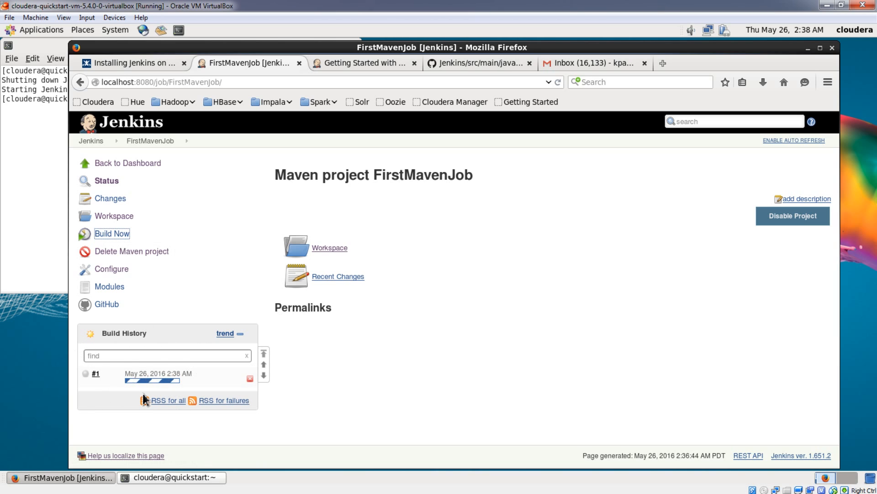
pyautogui.click(87, 374)
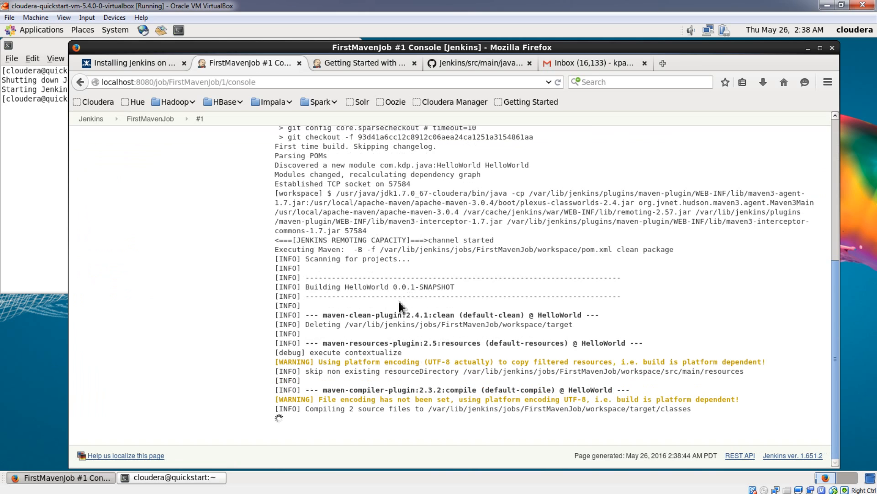
# - Examine the first build's console output from the repository cloning through to the final build status
pyautogui.scroll(6, 400, 302)
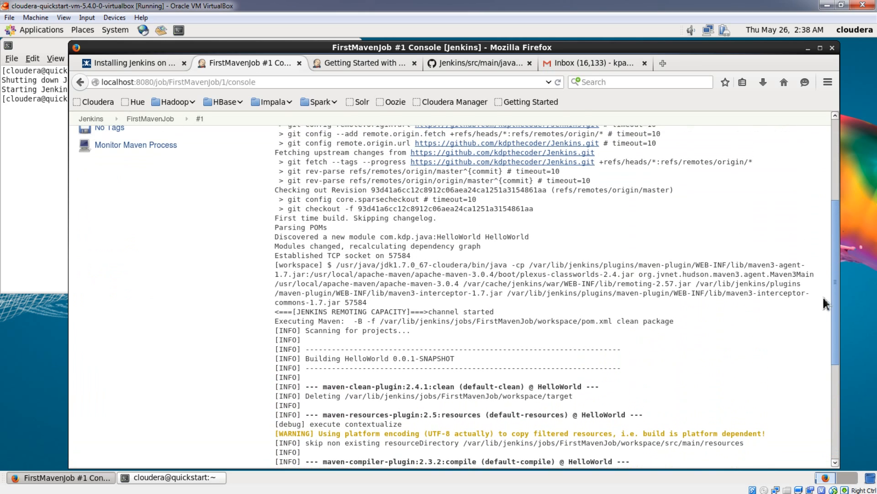
pyautogui.scroll(5, 838, 313)
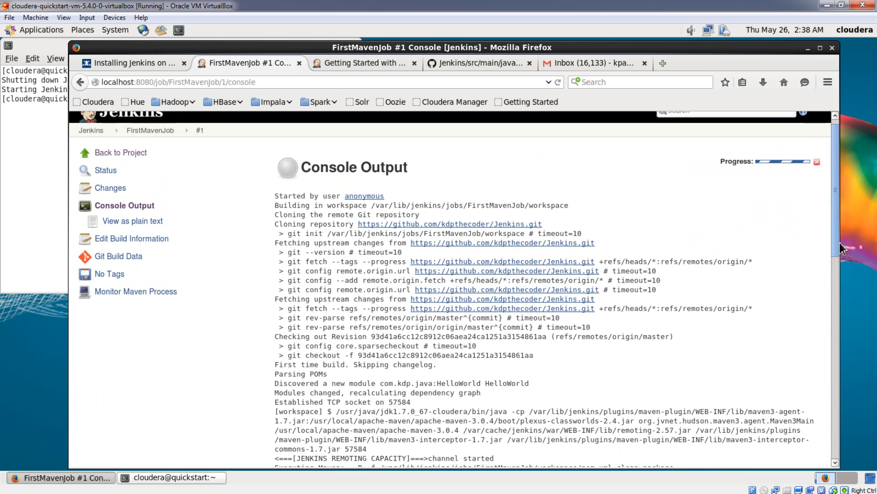
pyautogui.moveTo(840, 243); pyautogui.dragTo(831, 432)
pyautogui.scroll(-3, 398, 380)
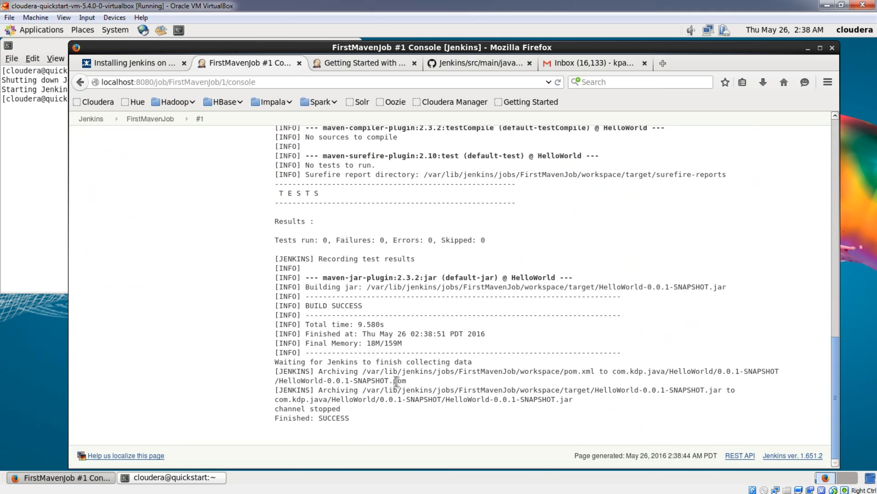
pyautogui.moveTo(354, 418); pyautogui.dragTo(279, 420)
pyautogui.click(373, 422)
pyautogui.moveTo(353, 418); pyautogui.dragTo(281, 420)
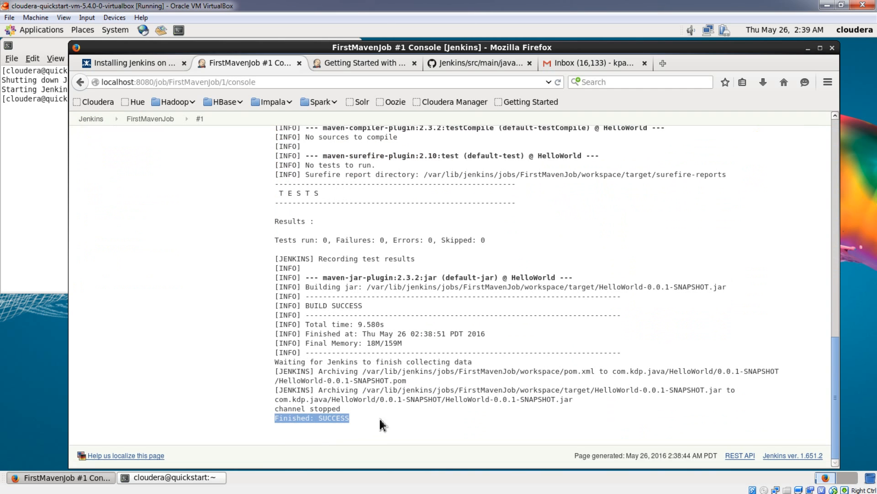
pyautogui.click(390, 418)
pyautogui.scroll(12, 269, 295)
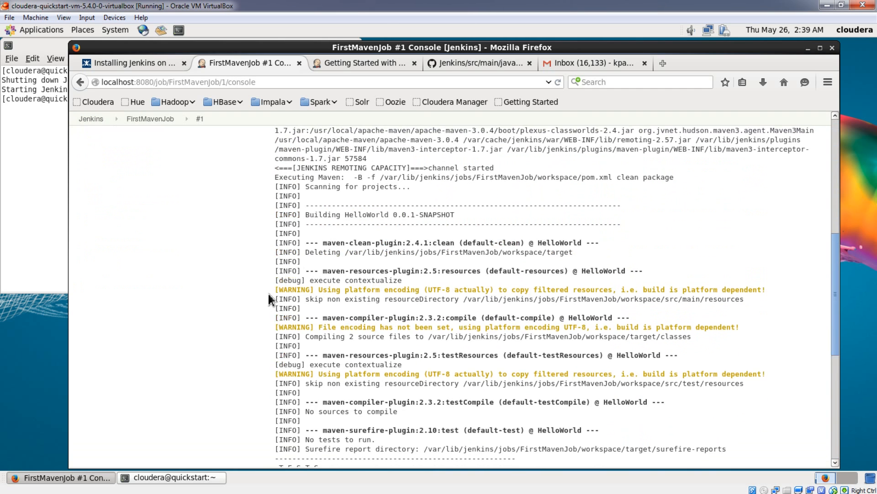
# - Open the src/main/java/com/kdp/java folder in FirstMavenJob's workspace and compare its files with the GitHub folder
pyautogui.click(133, 165)
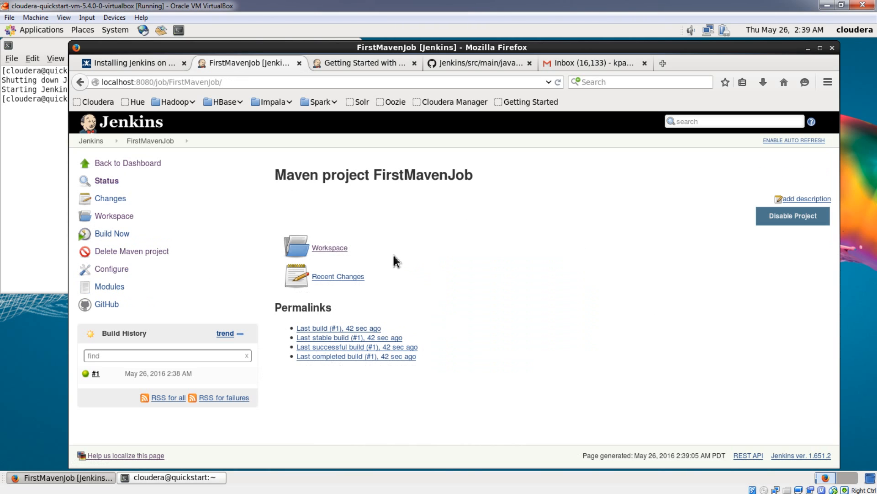
pyautogui.click(337, 253)
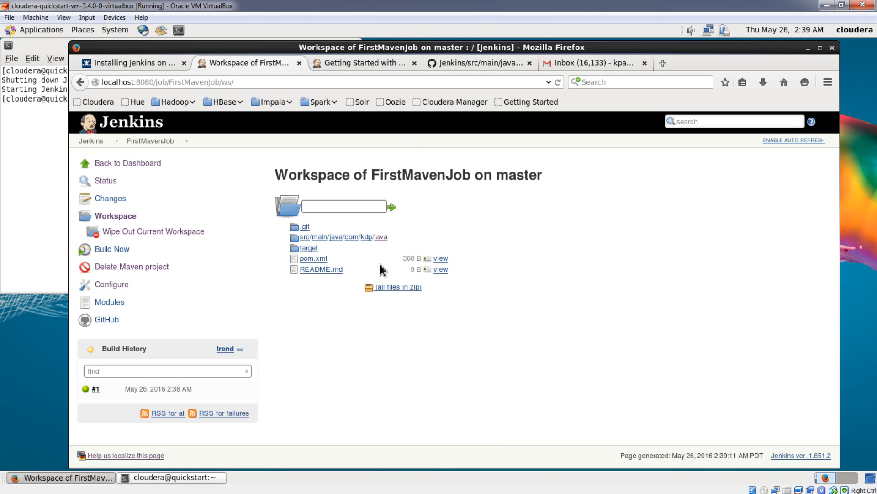
pyautogui.click(385, 238)
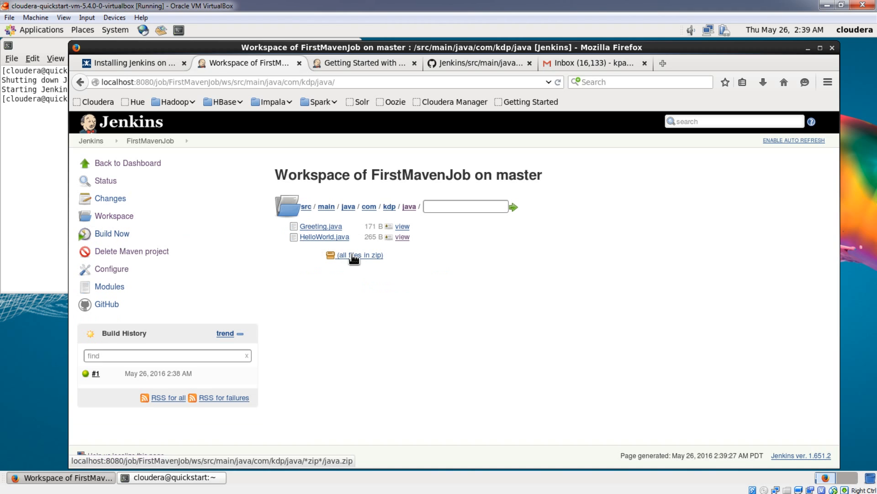
pyautogui.click(470, 65)
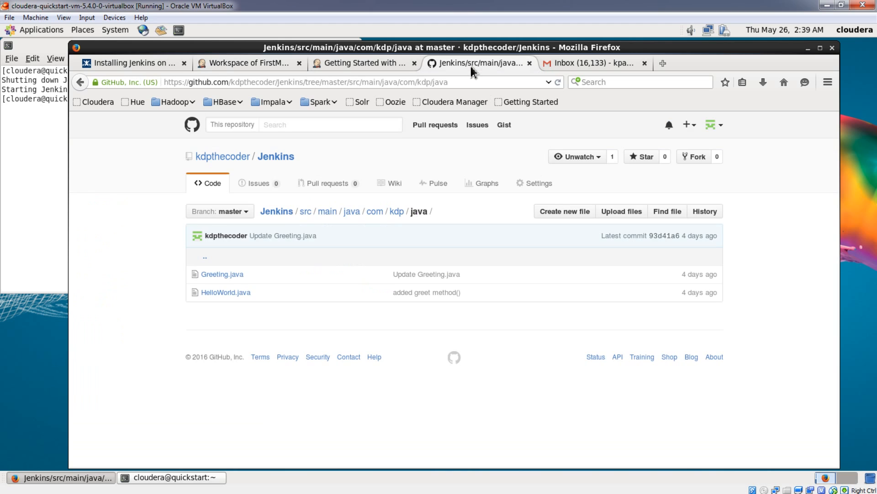
pyautogui.click(248, 63)
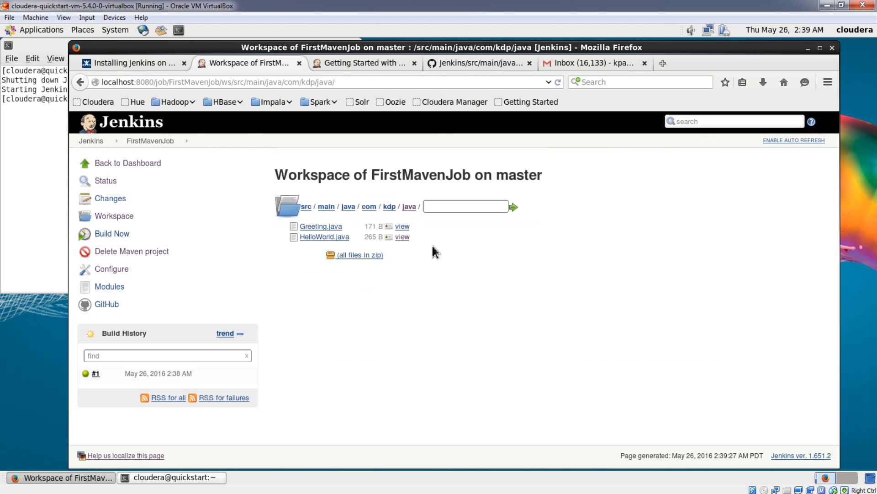
# - View the workspace copy of Greeting.java, check its greet method, and return to the folder listing
pyautogui.click(402, 227)
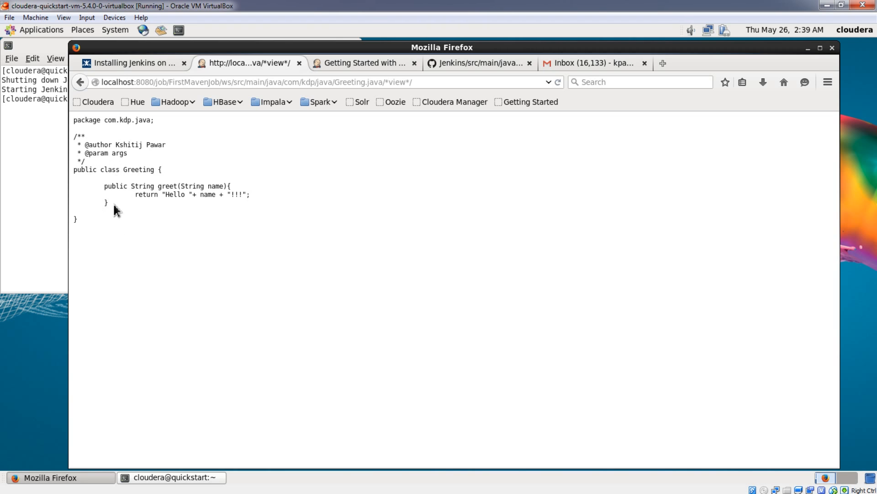
pyautogui.moveTo(114, 203); pyautogui.dragTo(106, 186)
pyautogui.click(150, 213)
pyautogui.click(80, 83)
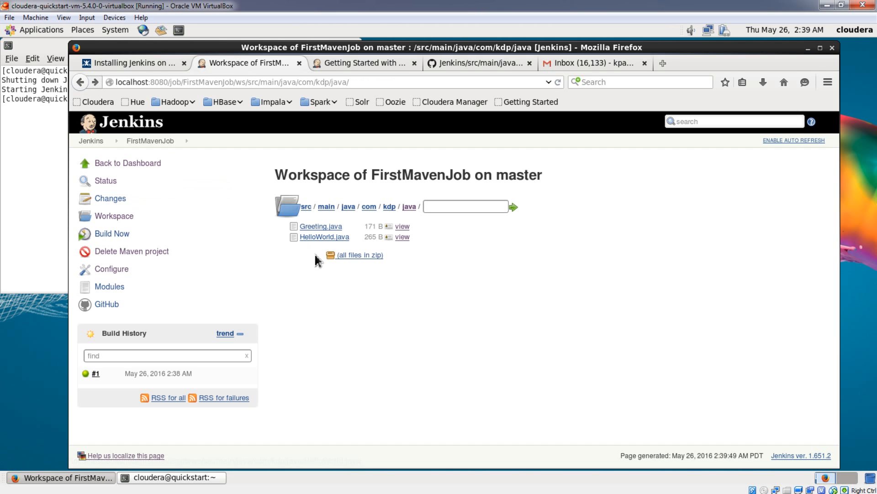
# - View the workspace copy of HelloWorld.java, check its greet call, and return to the workspace root
pyautogui.click(402, 237)
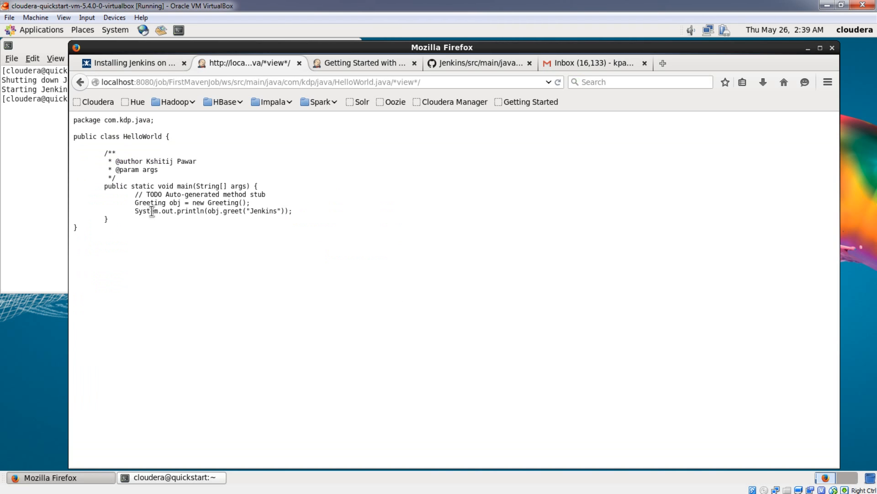
pyautogui.doubleClick(228, 211)
pyautogui.moveTo(281, 212); pyautogui.dragTo(249, 214)
pyautogui.click(79, 84)
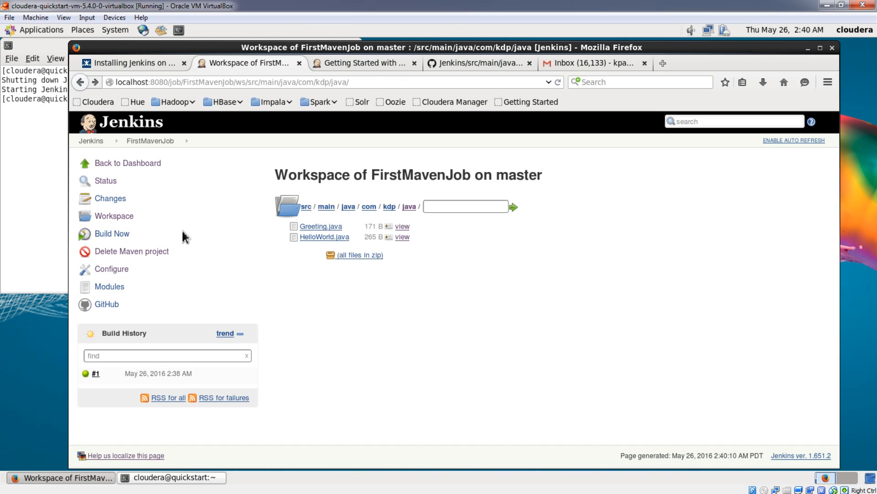
pyautogui.click(84, 86)
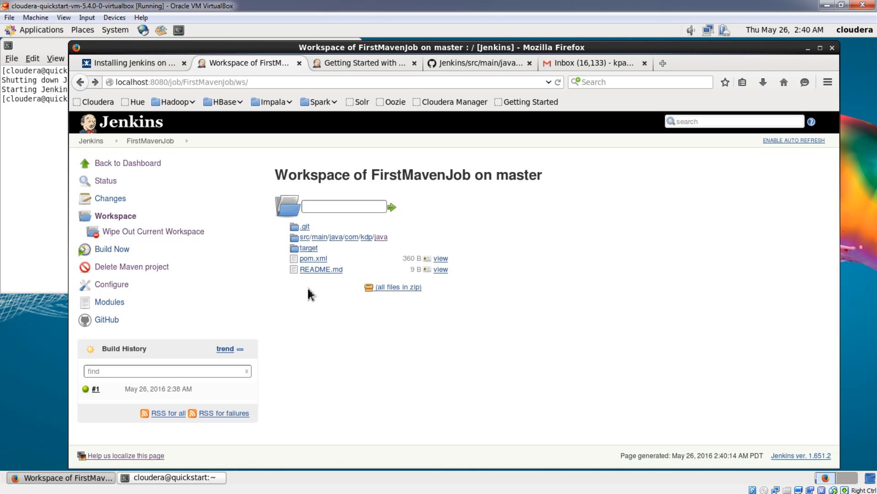
# - Reopen build #1's console output and check the name of the archived jar file near its end
pyautogui.click(87, 393)
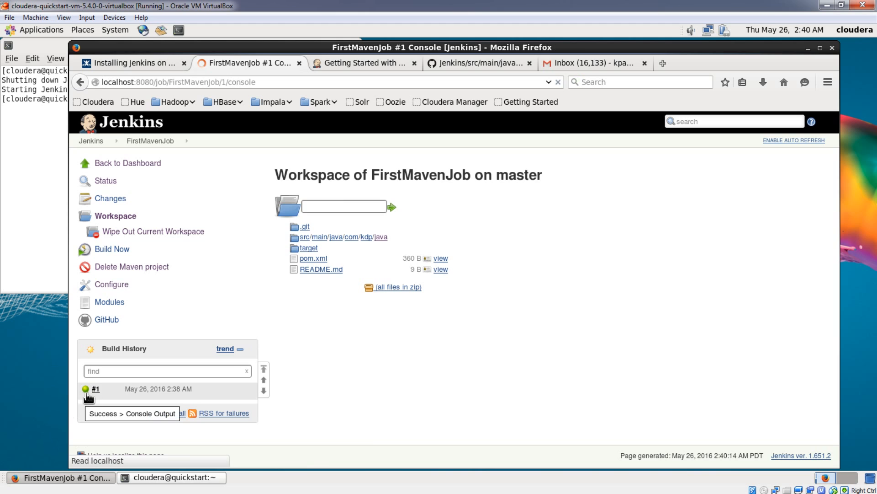
pyautogui.scroll(-6, 370, 365)
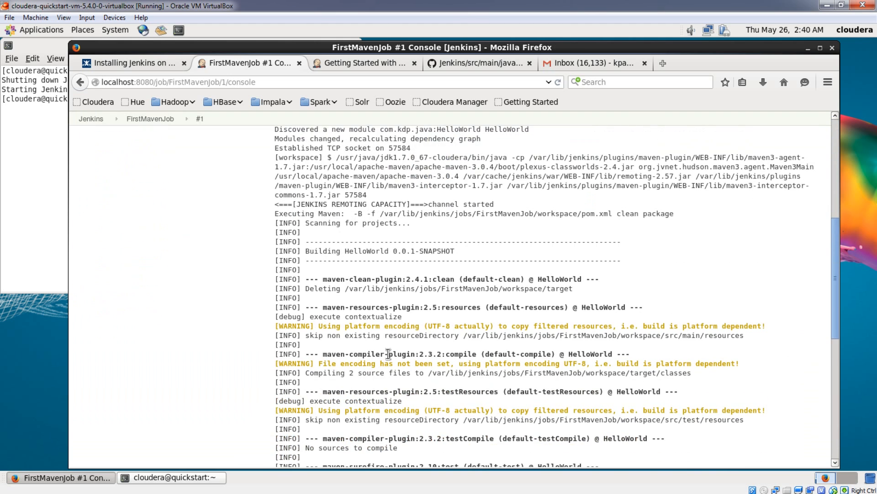
pyautogui.scroll(-2, 388, 354)
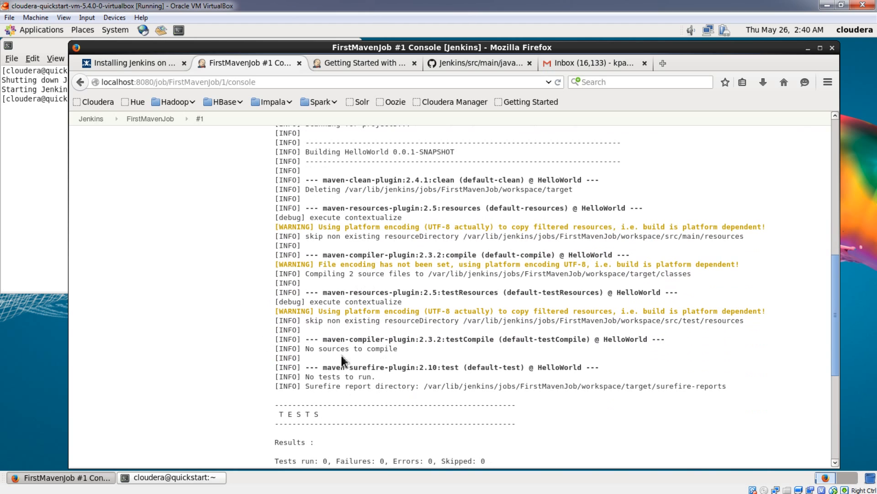
pyautogui.scroll(-5, 305, 372)
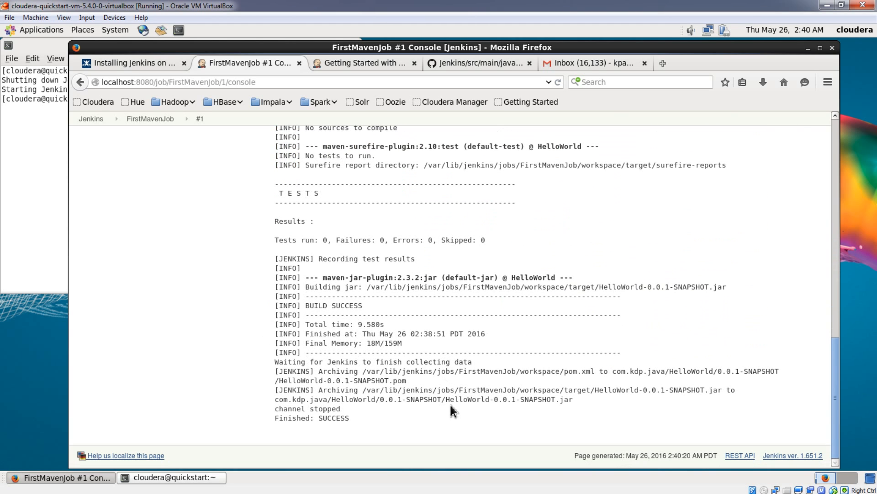
pyautogui.moveTo(446, 401); pyautogui.dragTo(576, 399)
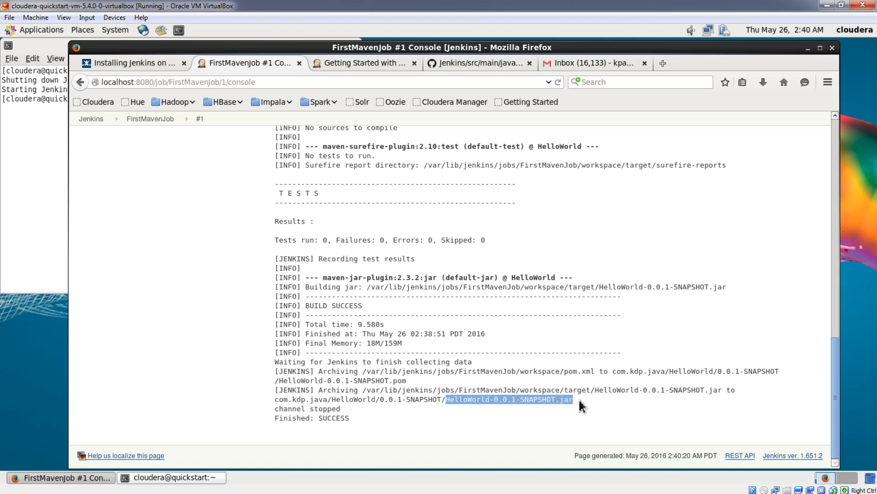
pyautogui.click(580, 400)
pyautogui.moveTo(575, 400); pyautogui.dragTo(450, 400)
pyautogui.click(386, 405)
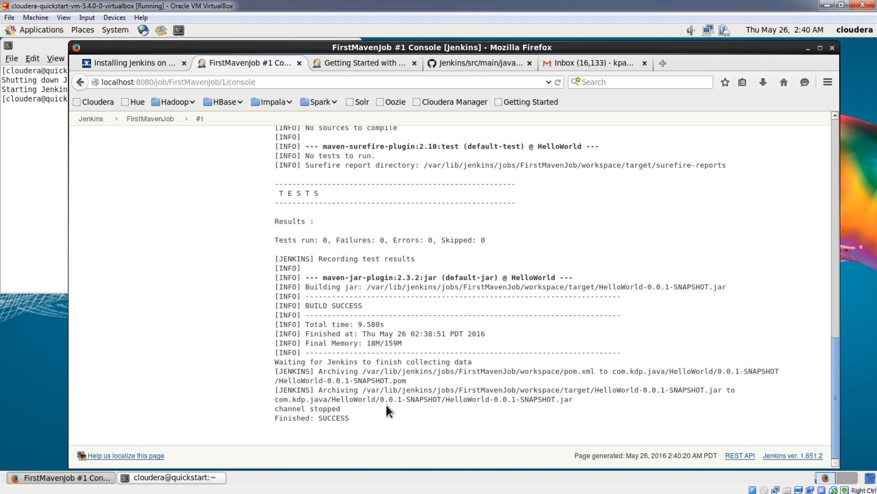
# - Leave the console output and return to the Jenkins dashboard by way of the FirstMavenJob project page
pyautogui.scroll(1, 319, 329)
pyautogui.scroll(8, 318, 329)
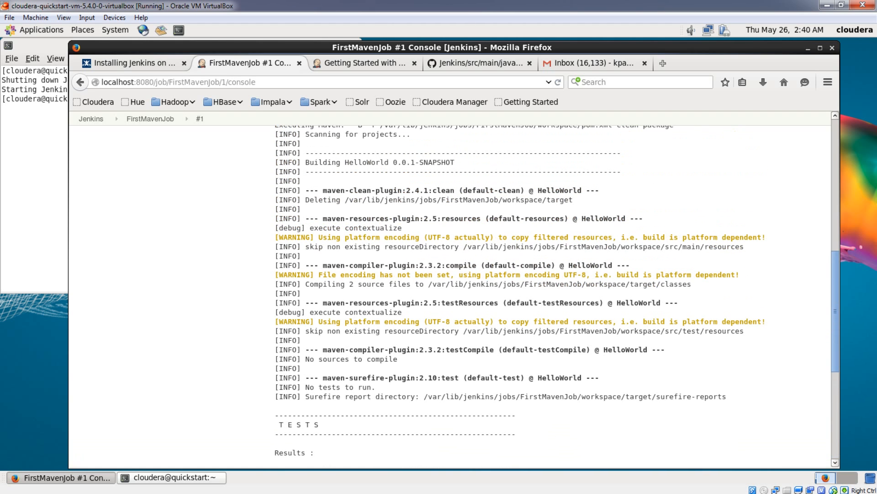
pyautogui.scroll(10, 383, 305)
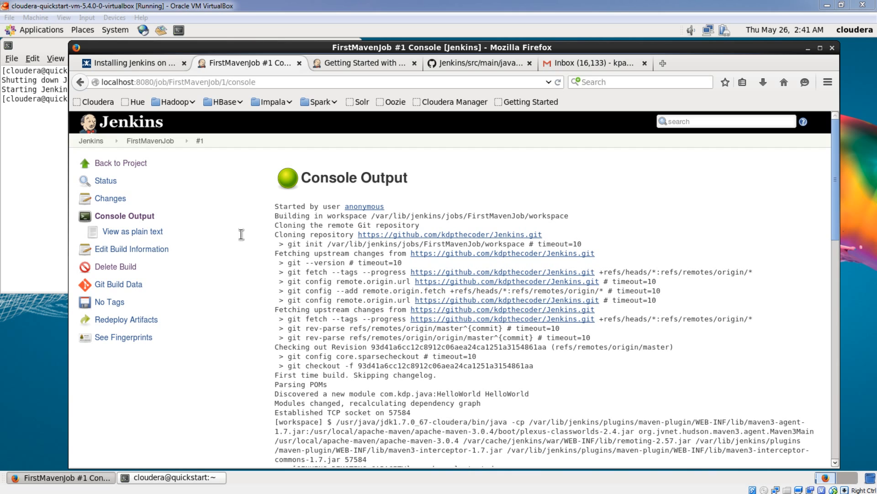
pyautogui.click(122, 168)
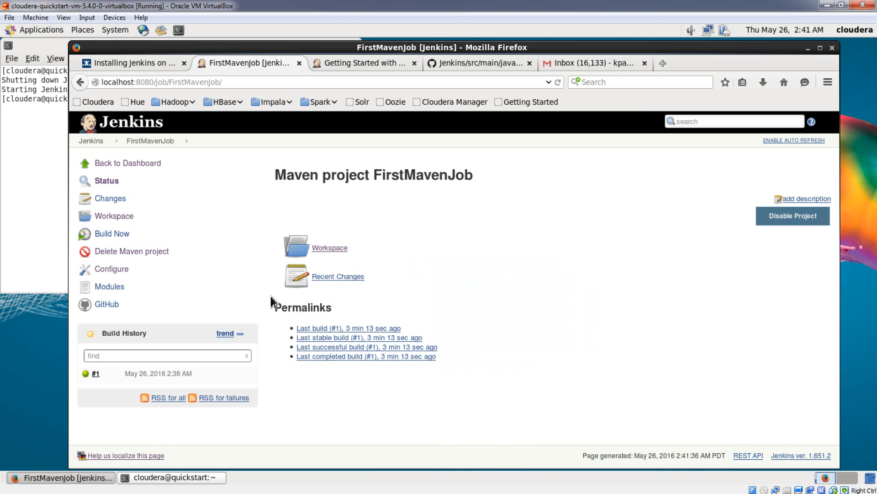
pyautogui.click(137, 164)
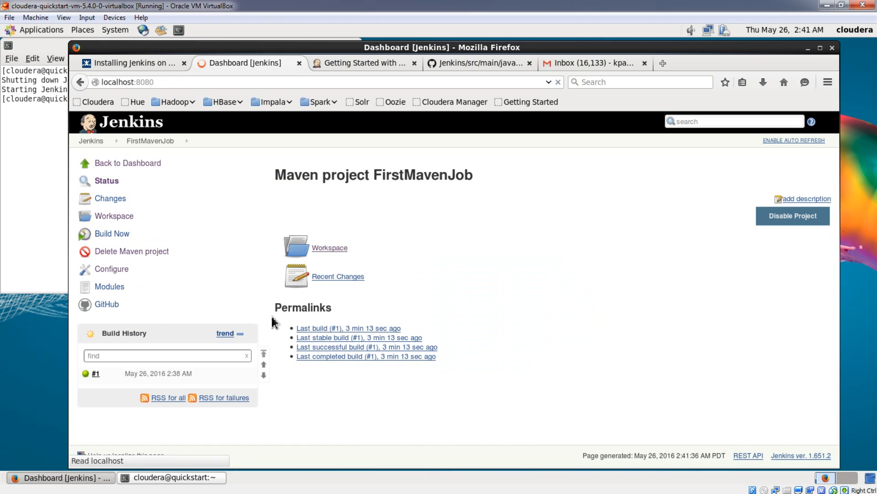